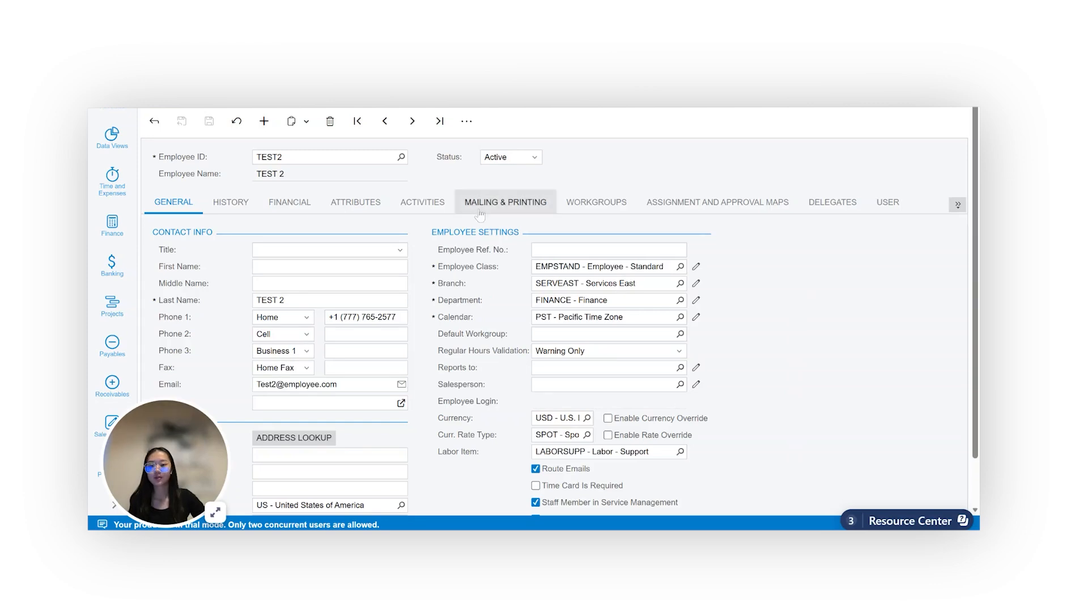
Go to employee TEST2's user settings and set the user type to General Employee
click(414, 120)
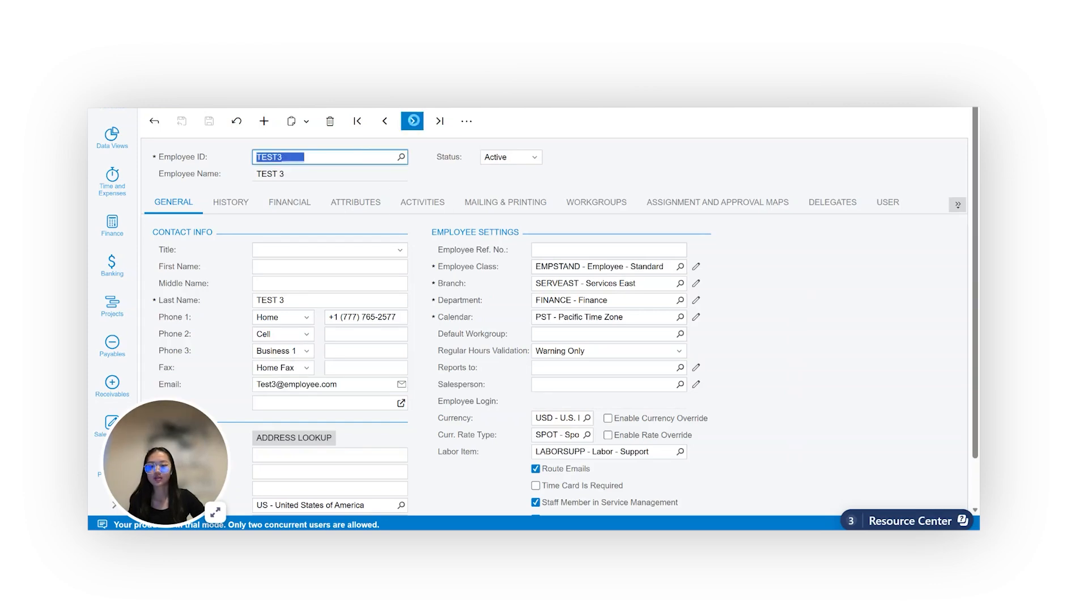
click(385, 120)
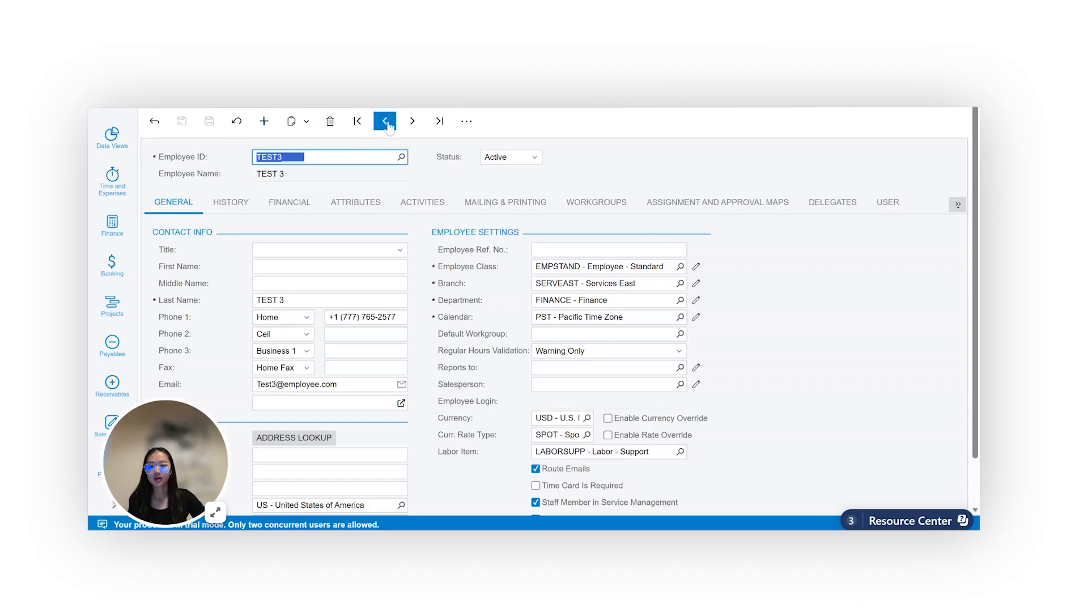
click(651, 156)
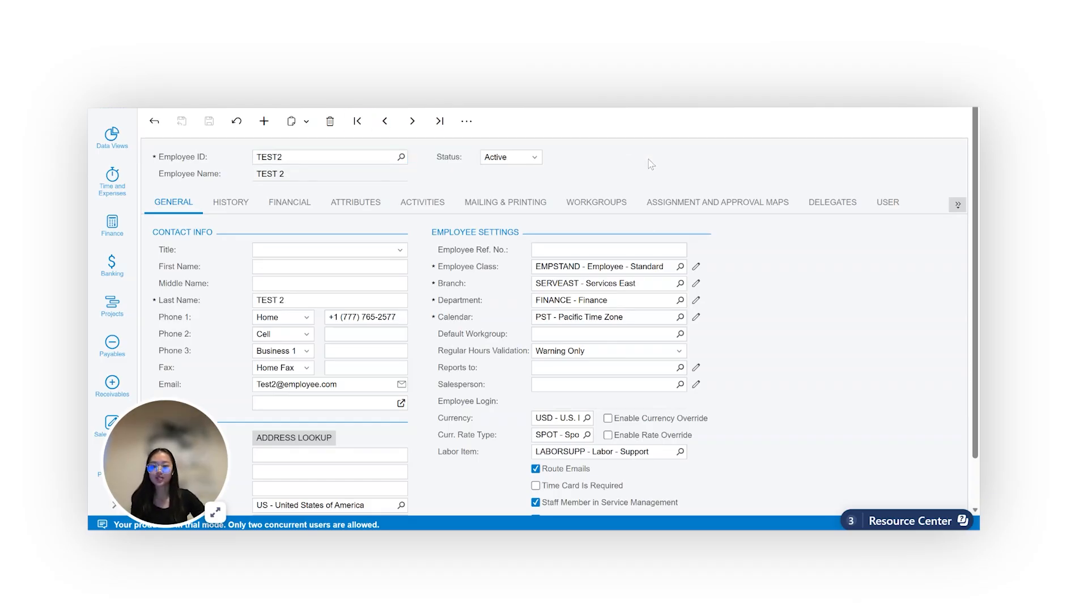
click(895, 208)
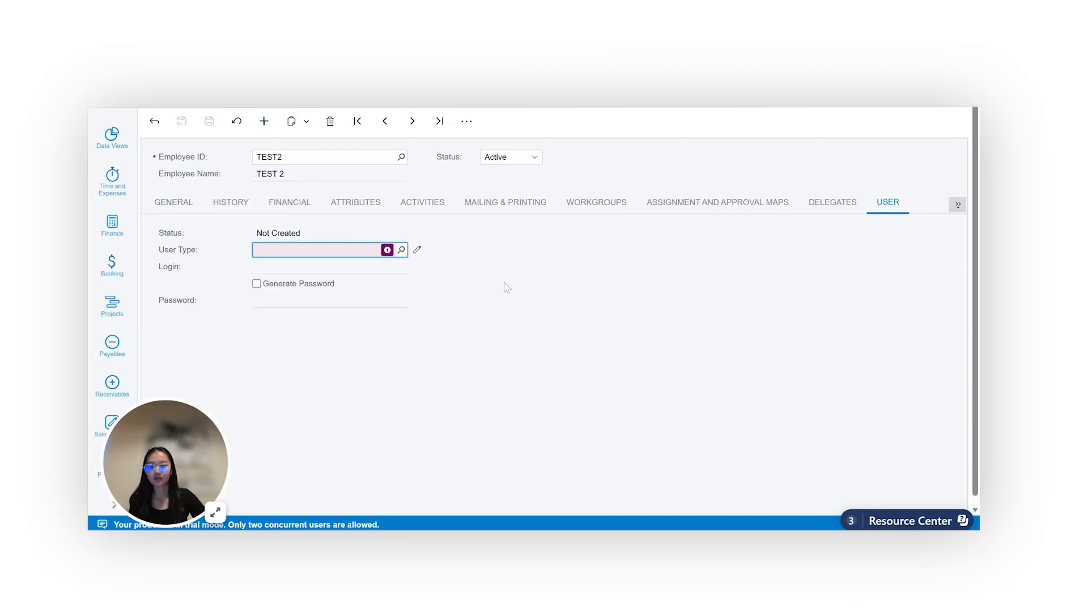
click(402, 250)
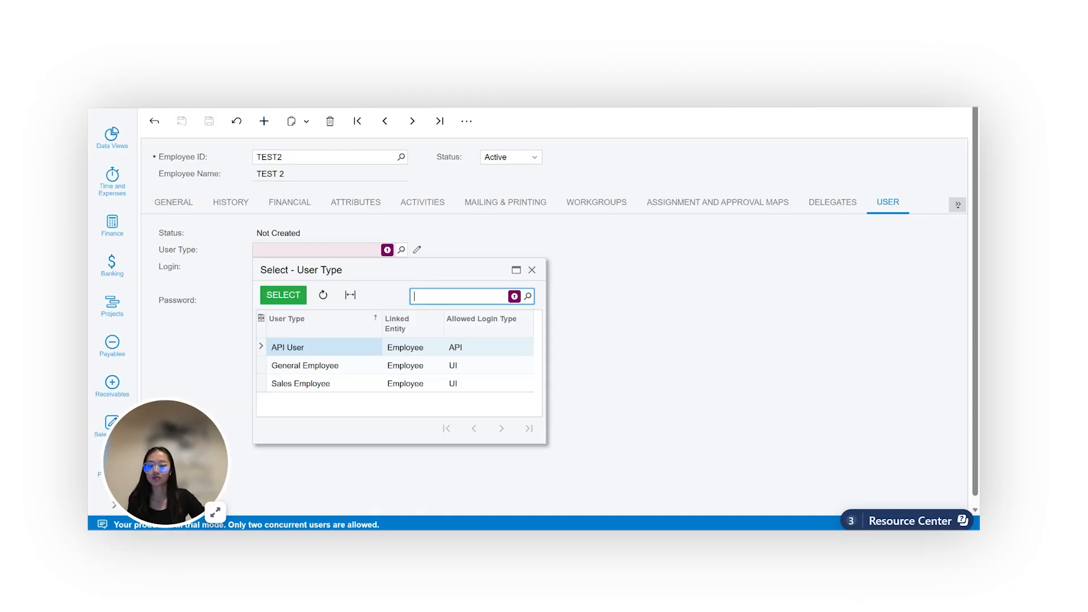
click(357, 369)
click(284, 295)
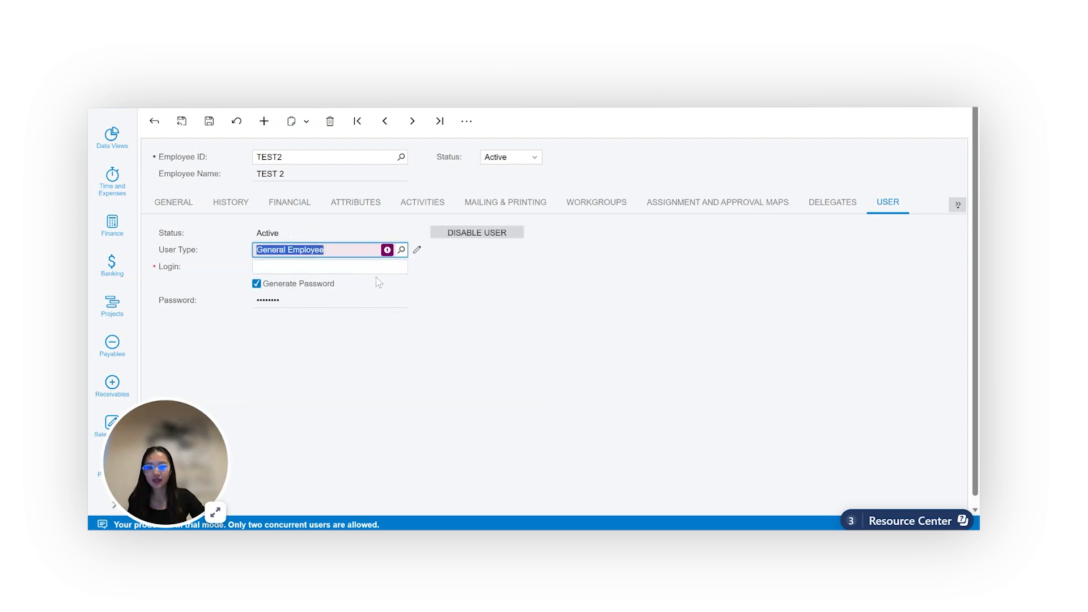
Set the login to test2 and save the employee record
click(323, 267)
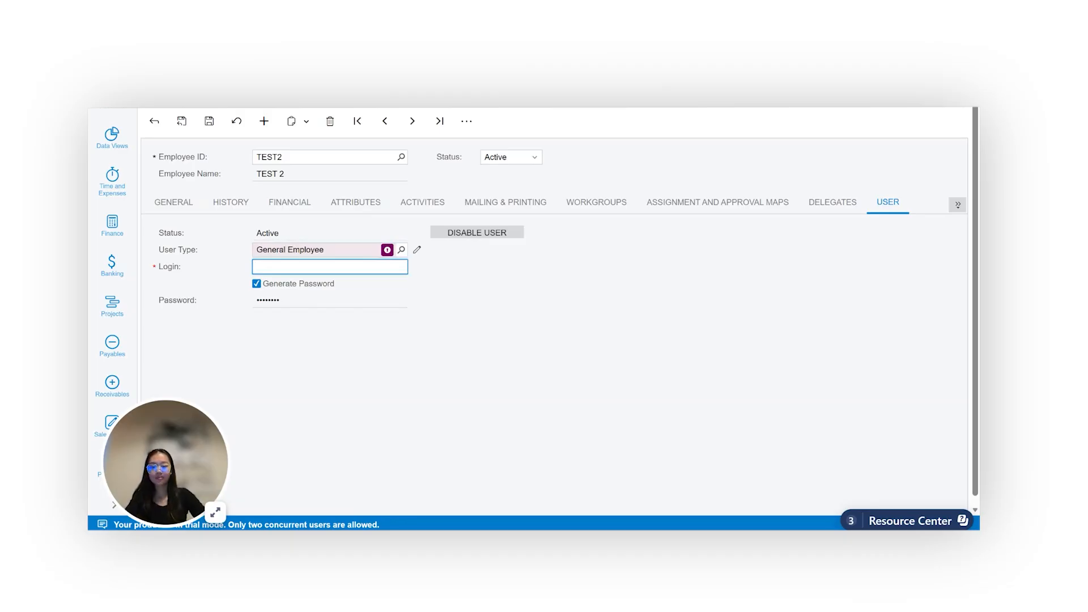
text(test2)
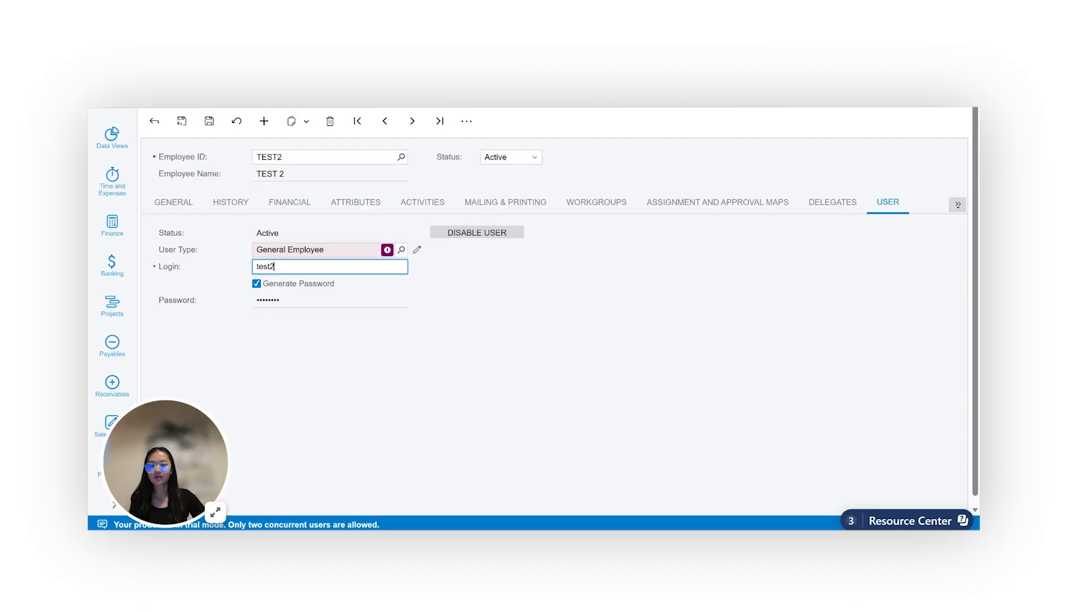
click(209, 121)
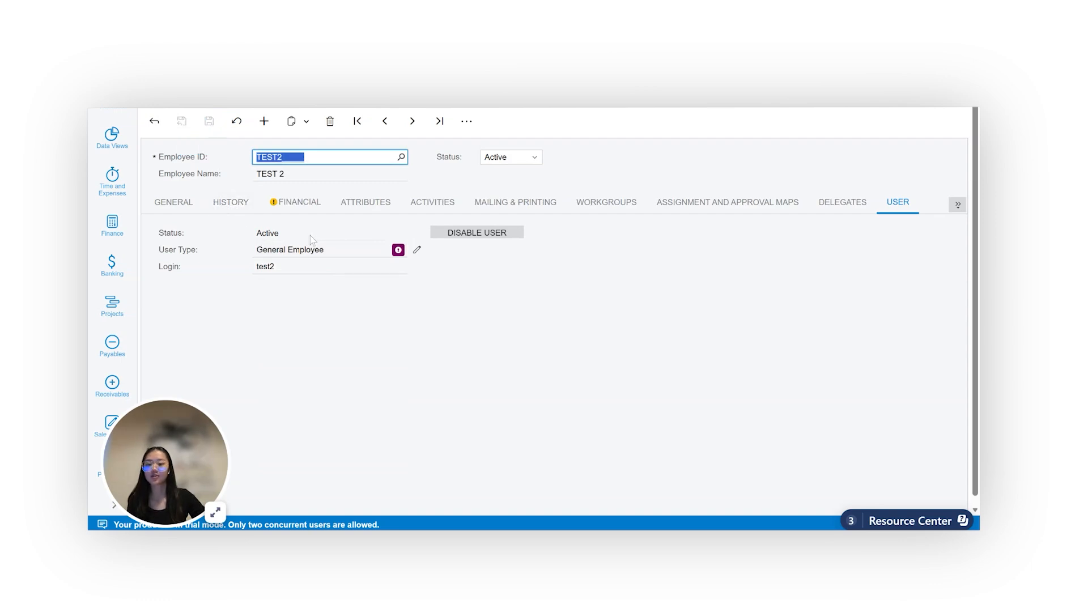
Open the Users screen and look up the test2 user
click(177, 207)
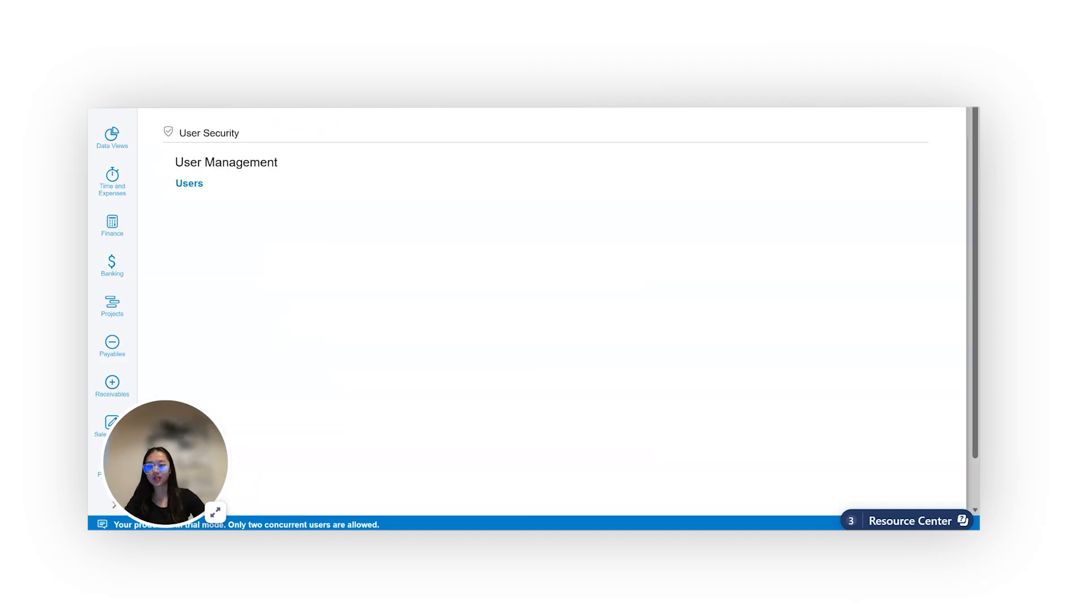
click(231, 183)
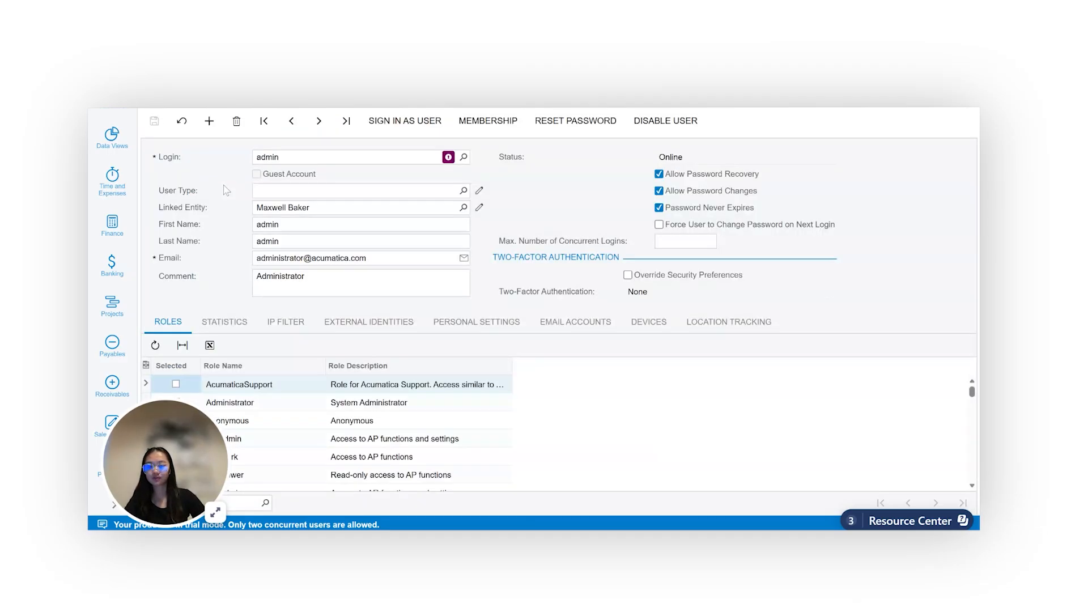
click(464, 157)
text(test)
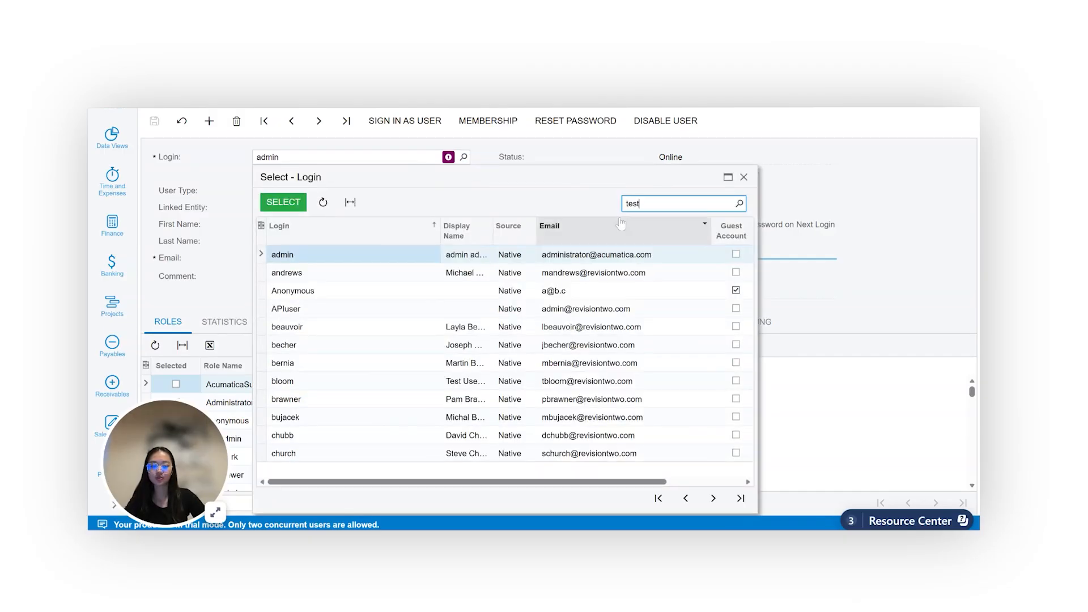
text(2)
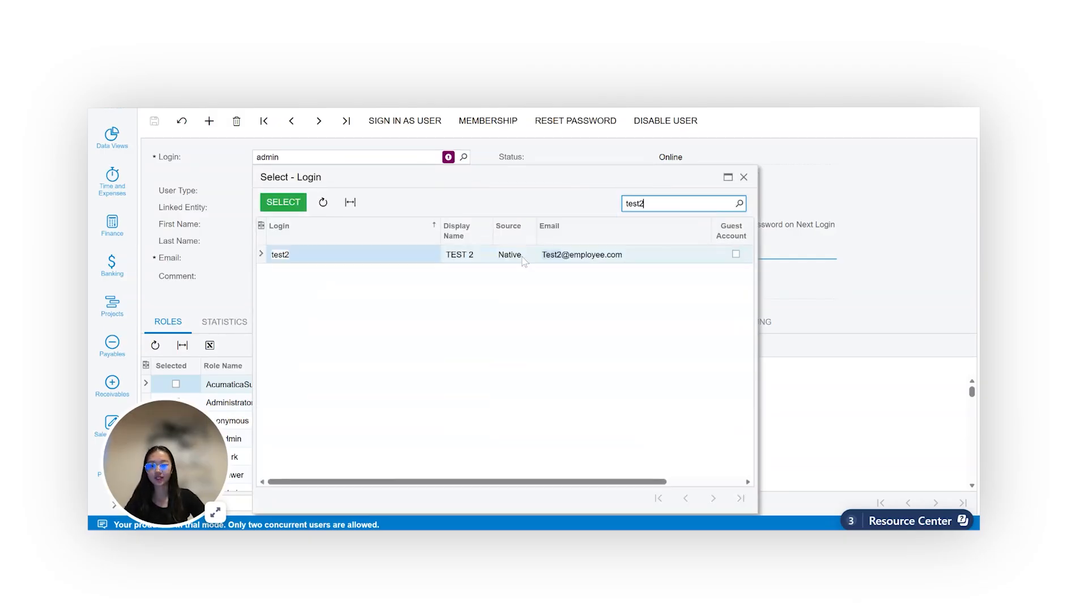
double_click(299, 256)
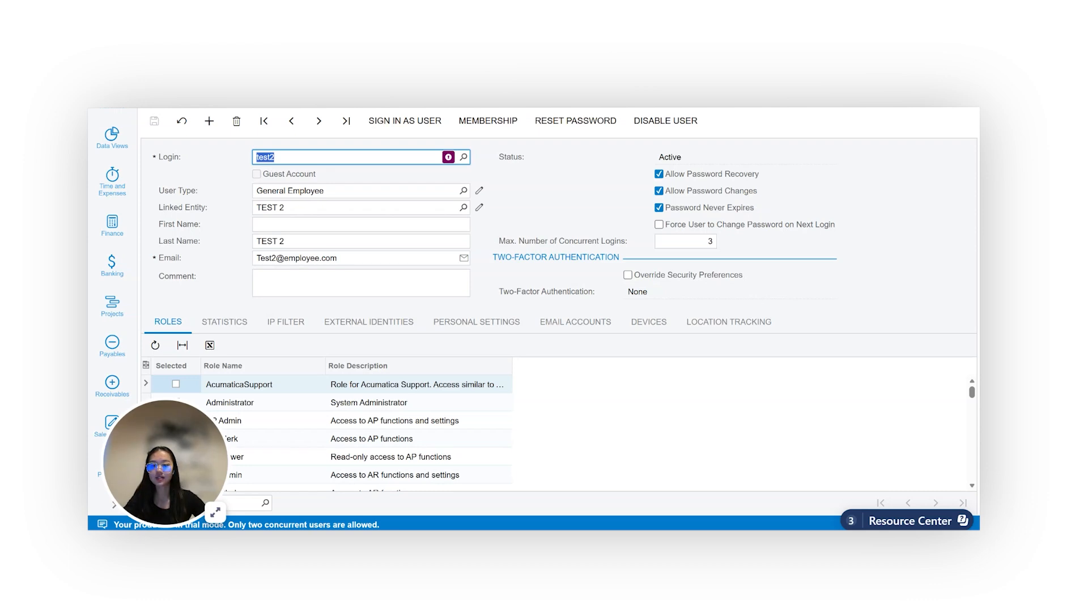
Start a new user with the login test3
click(210, 128)
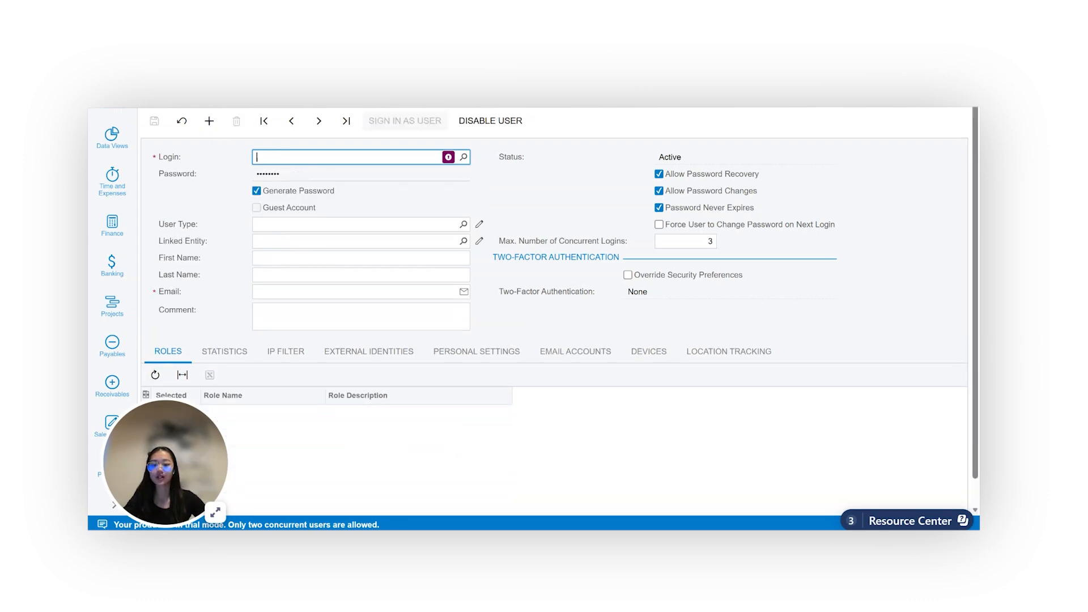
text(teste)
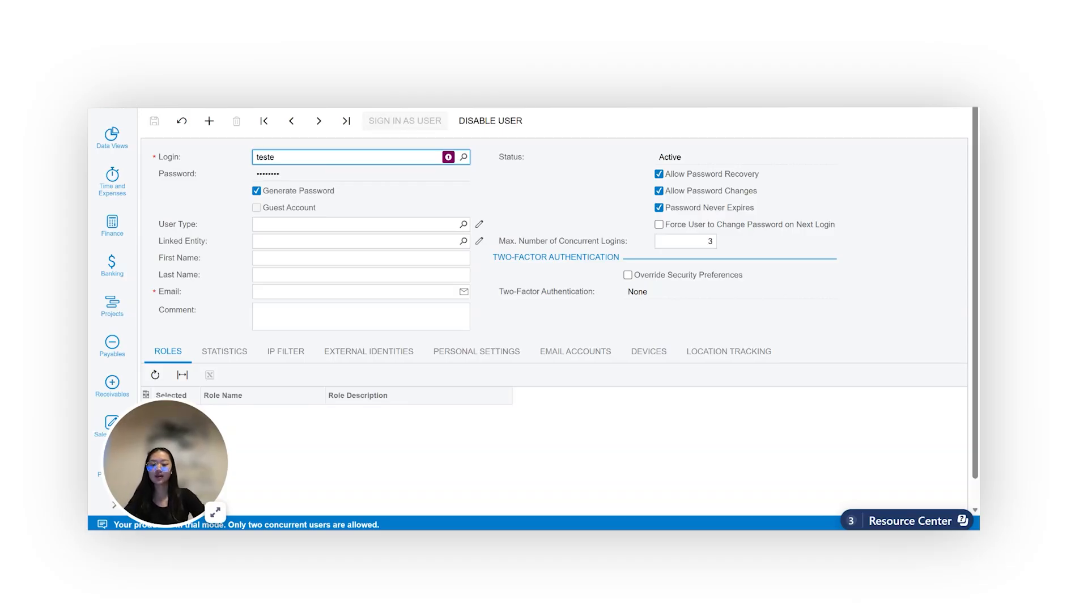
key(BackSpace)
text(3)
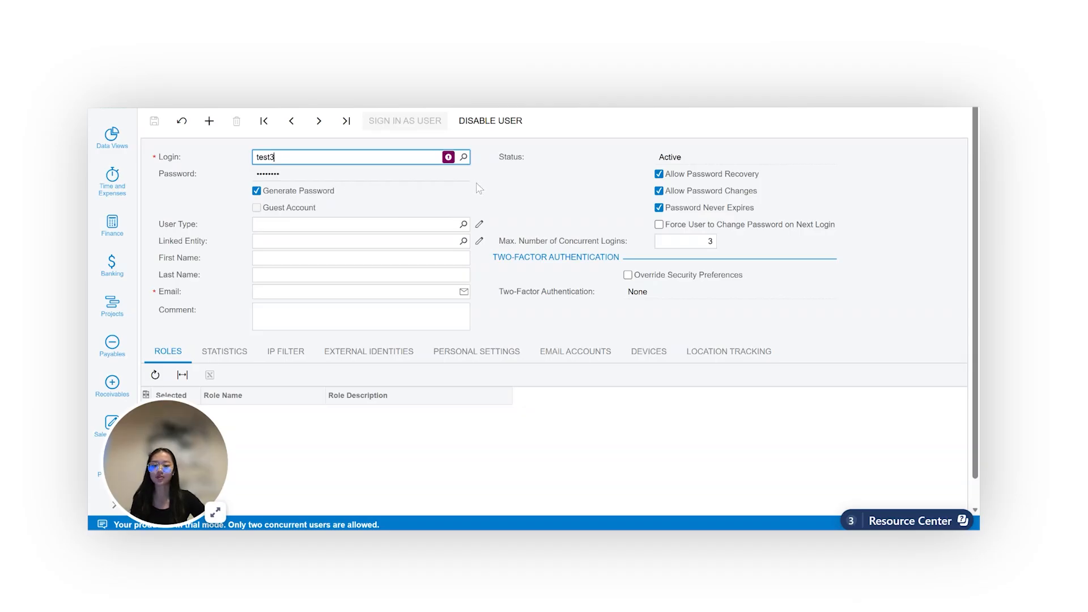
click(526, 193)
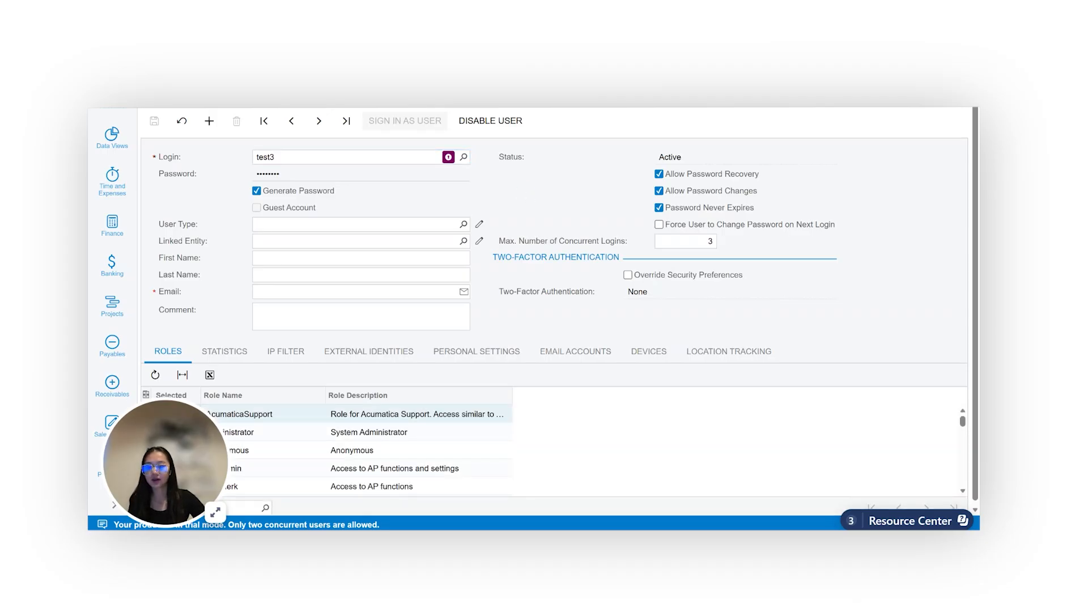
Set the user type to General Employee
click(464, 224)
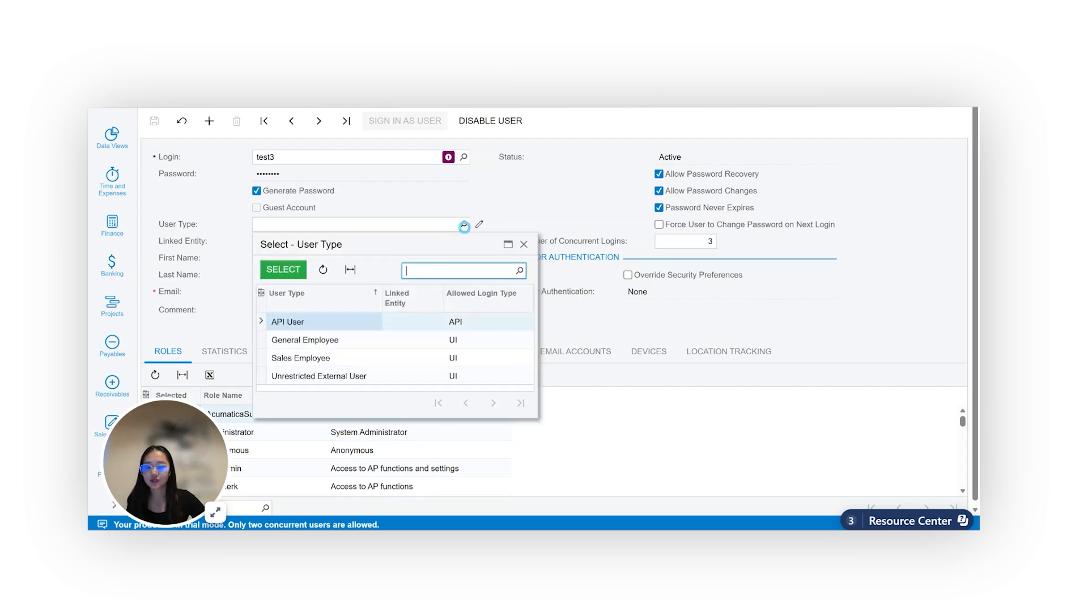
click(388, 340)
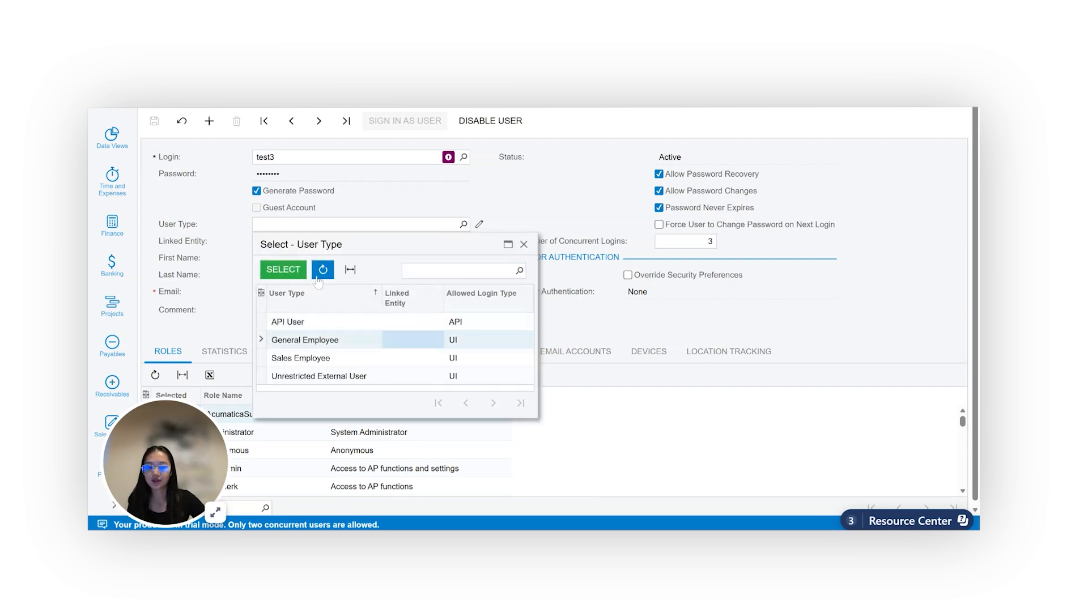
click(284, 270)
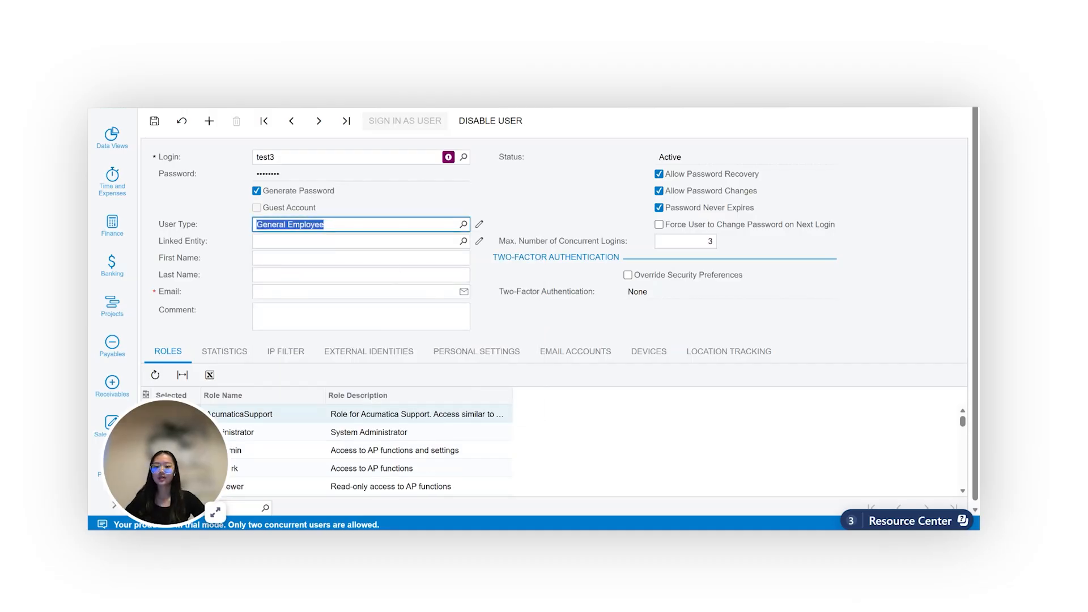
click(361, 275)
text(zhu)
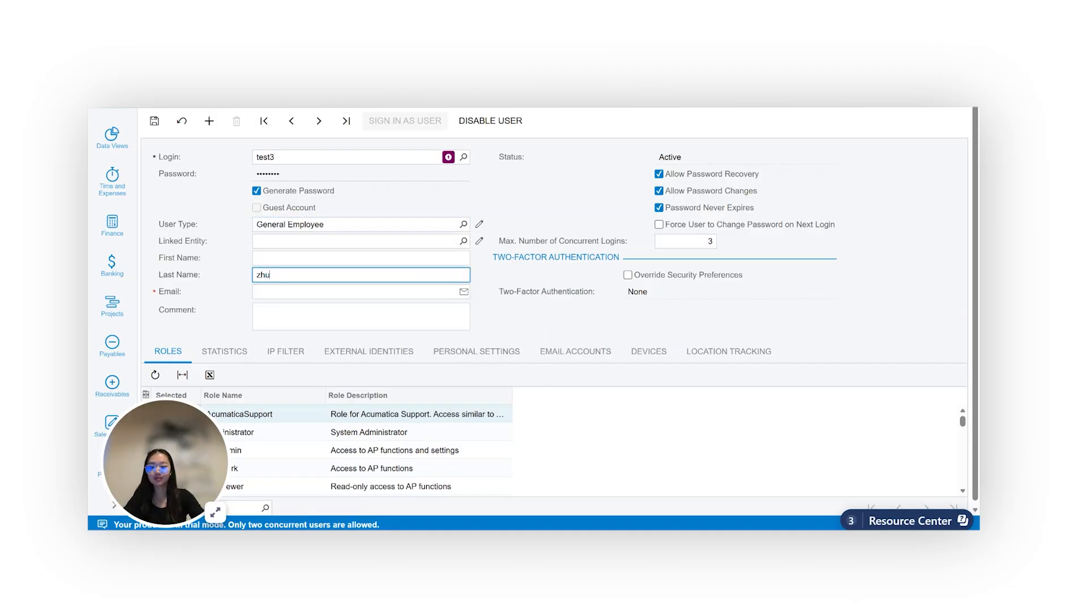
key(BackSpace)
key(BackSpace)
key(BackSpace)
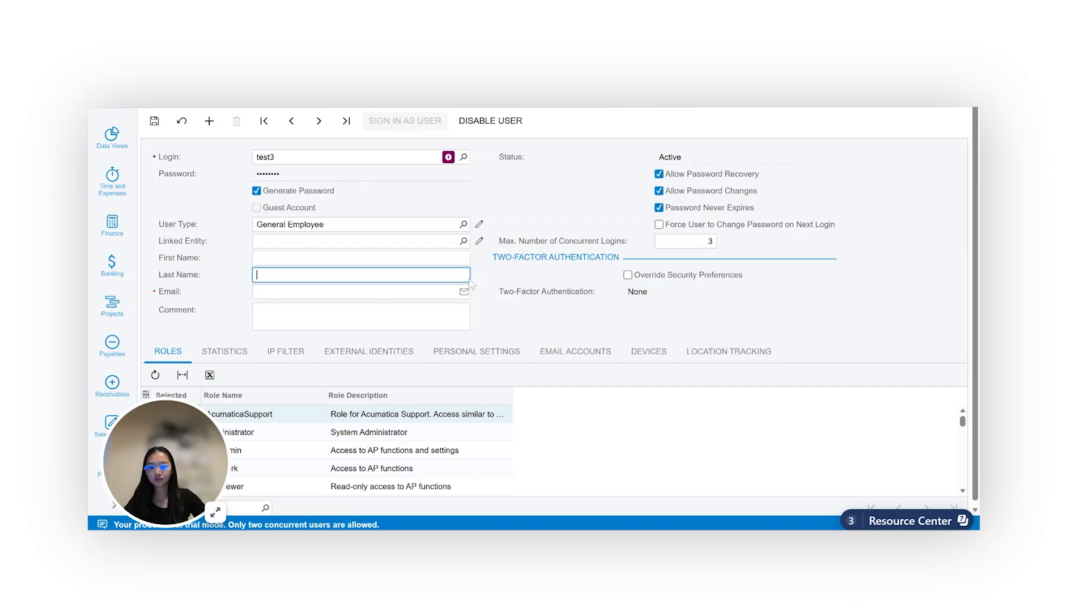
click(477, 261)
click(462, 275)
click(481, 256)
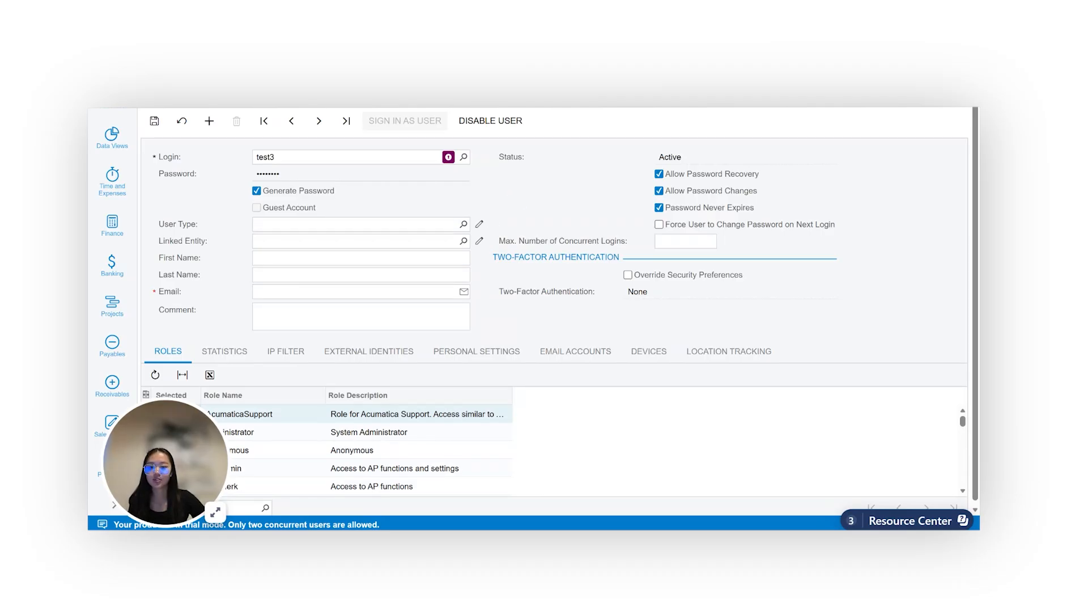
click(463, 224)
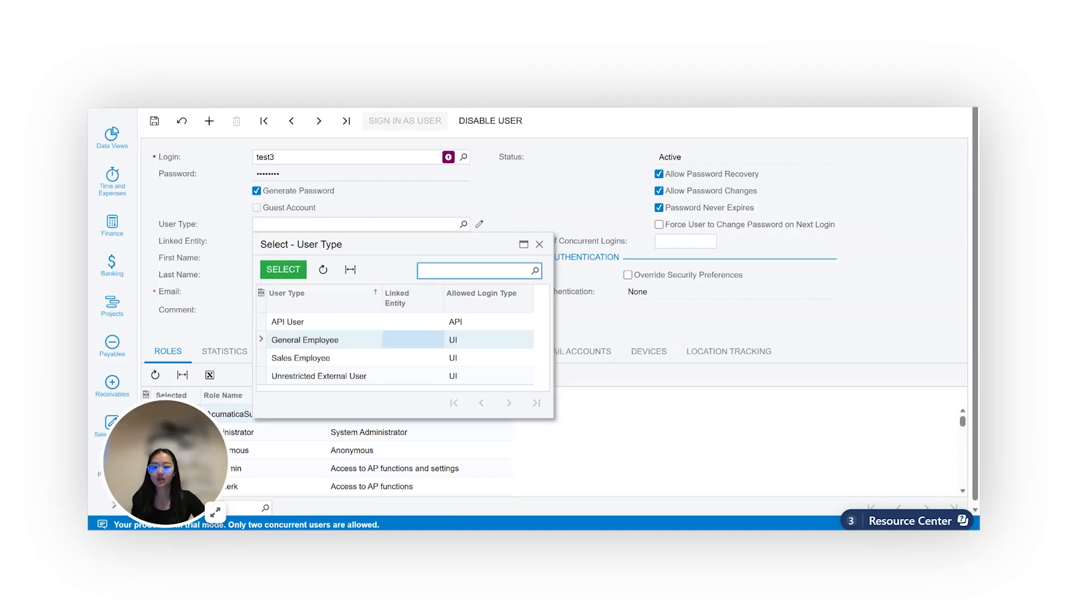
click(539, 244)
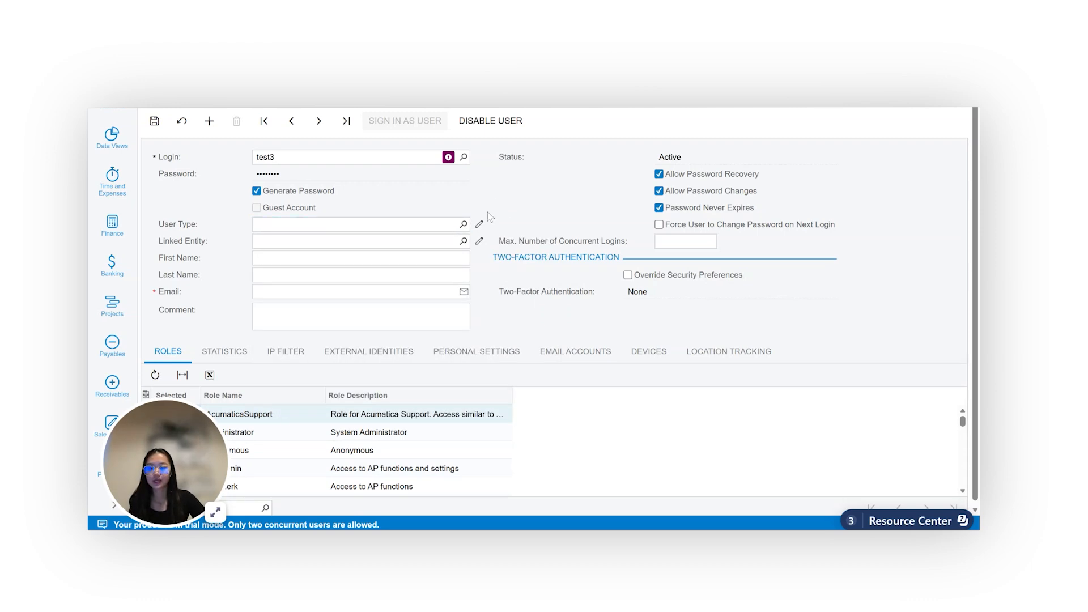
Select General Employee as the new user's user type
click(464, 224)
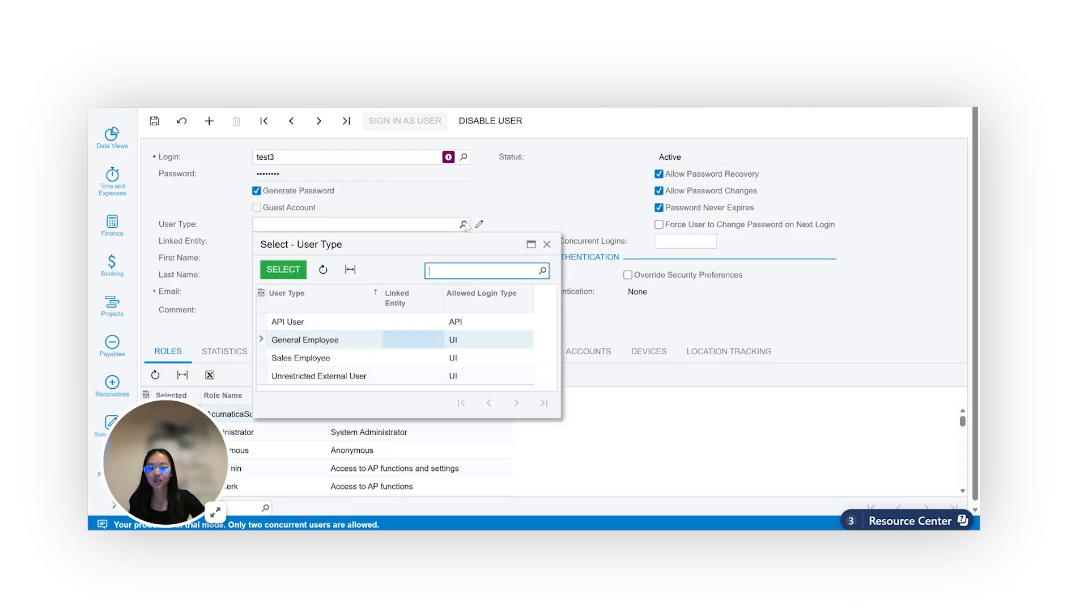
double_click(336, 341)
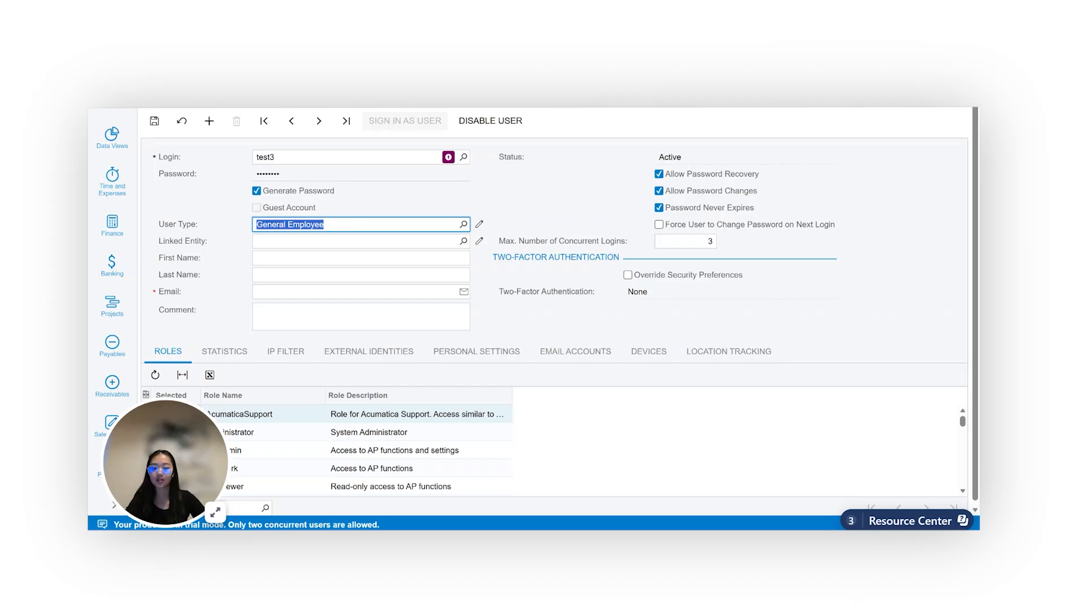
Set the user's last name to Test 3
click(361, 275)
text(Test3)
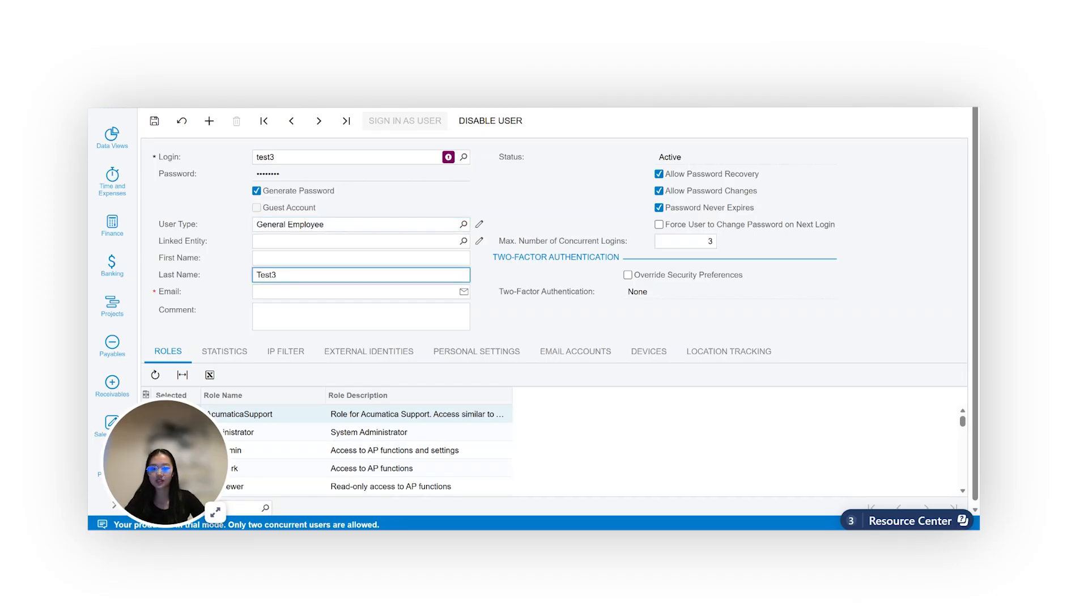
key(BackSpace)
text(3)
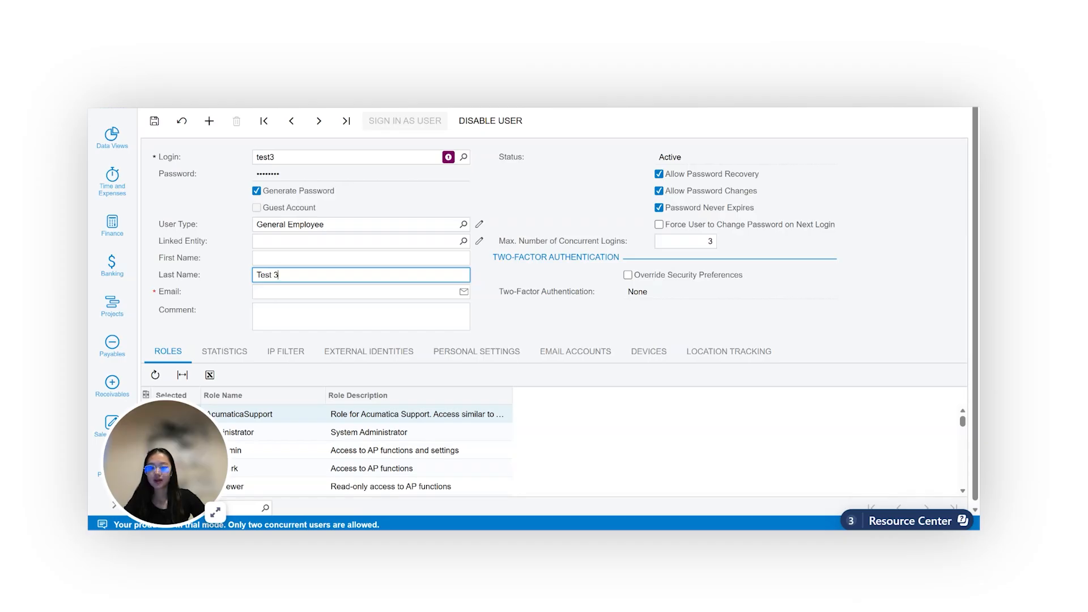
key(Tab)
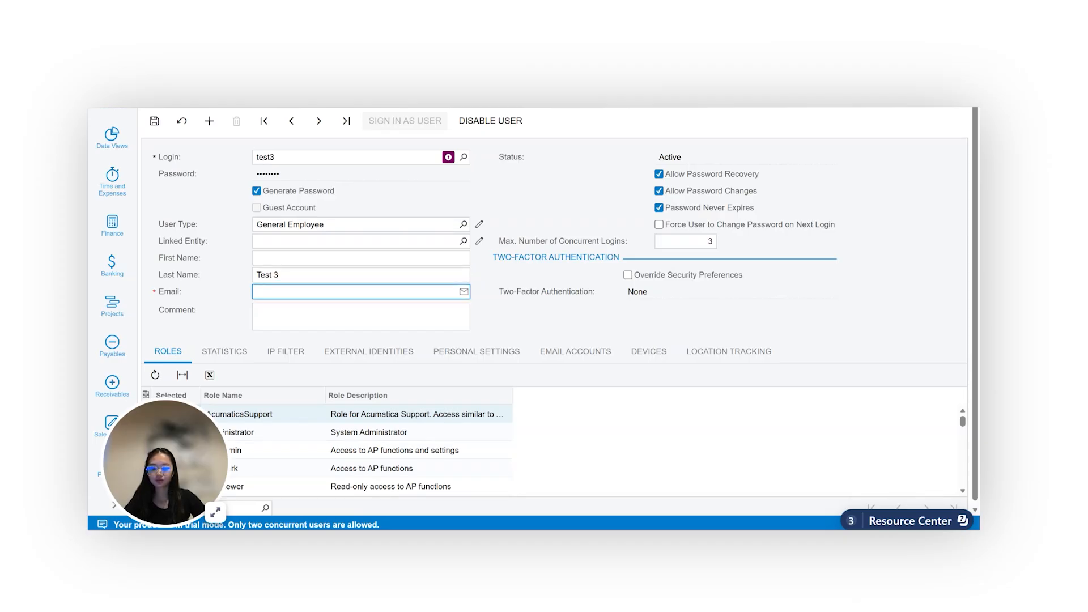
Paste the employee's e-mail address into the email field and save the new user
key(ctrl+v)
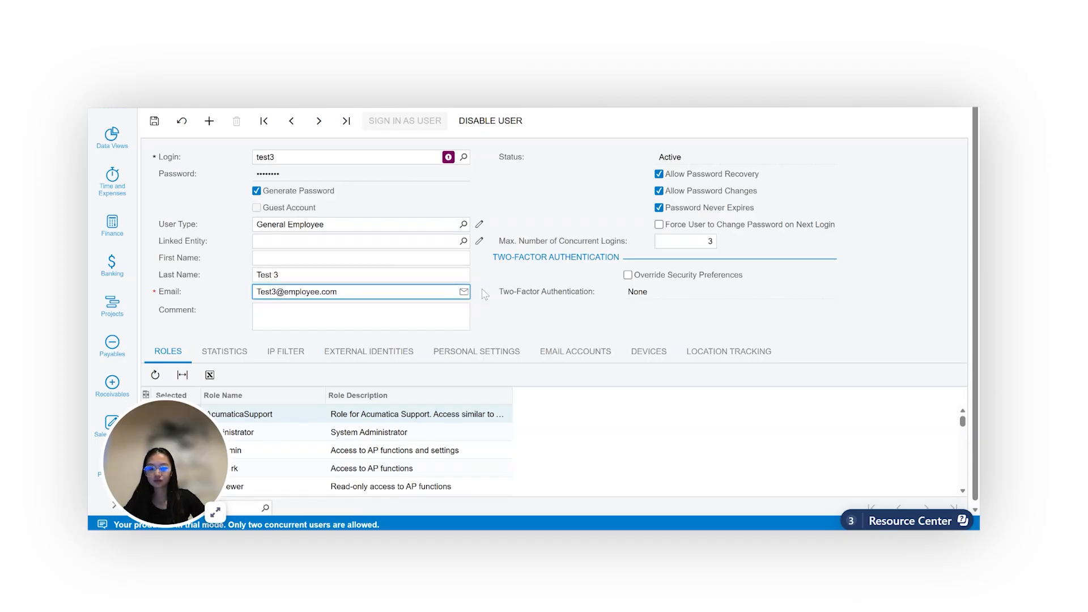
click(496, 272)
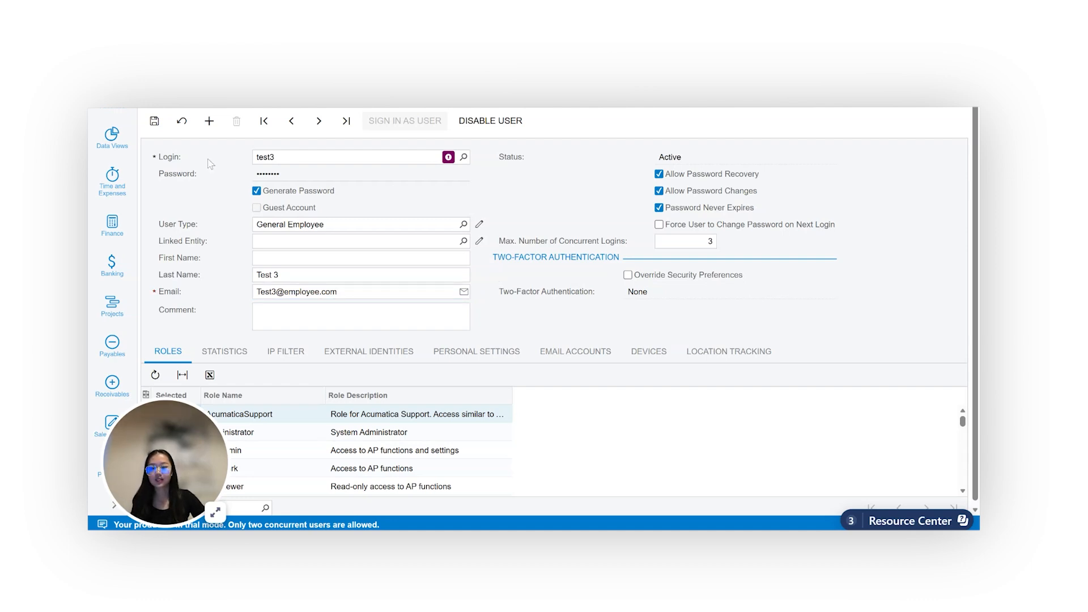
click(155, 122)
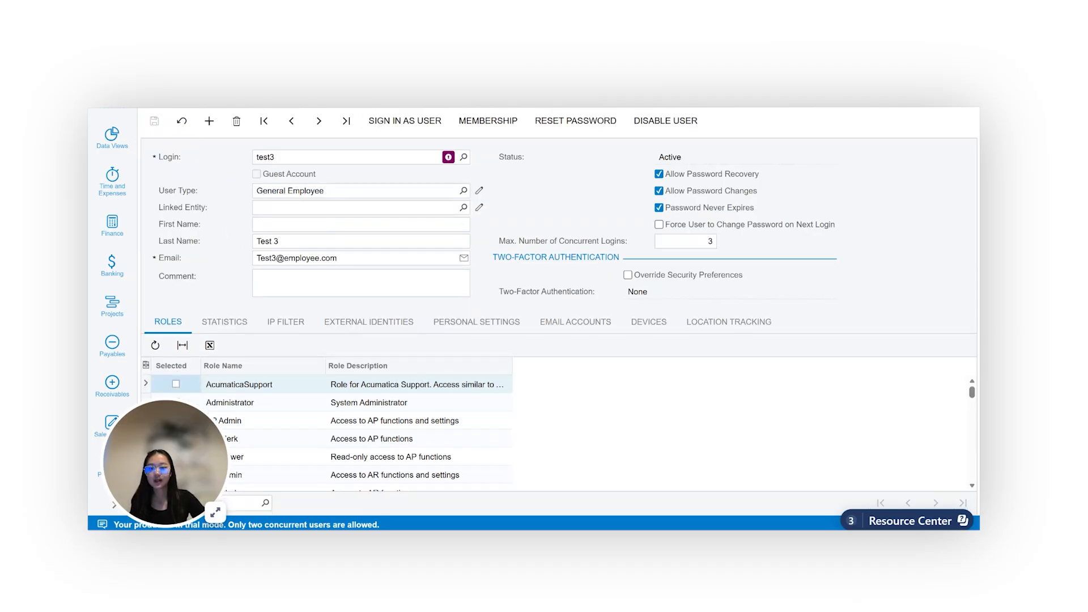
Link the user to the TEST 3 employee contact and save
click(464, 208)
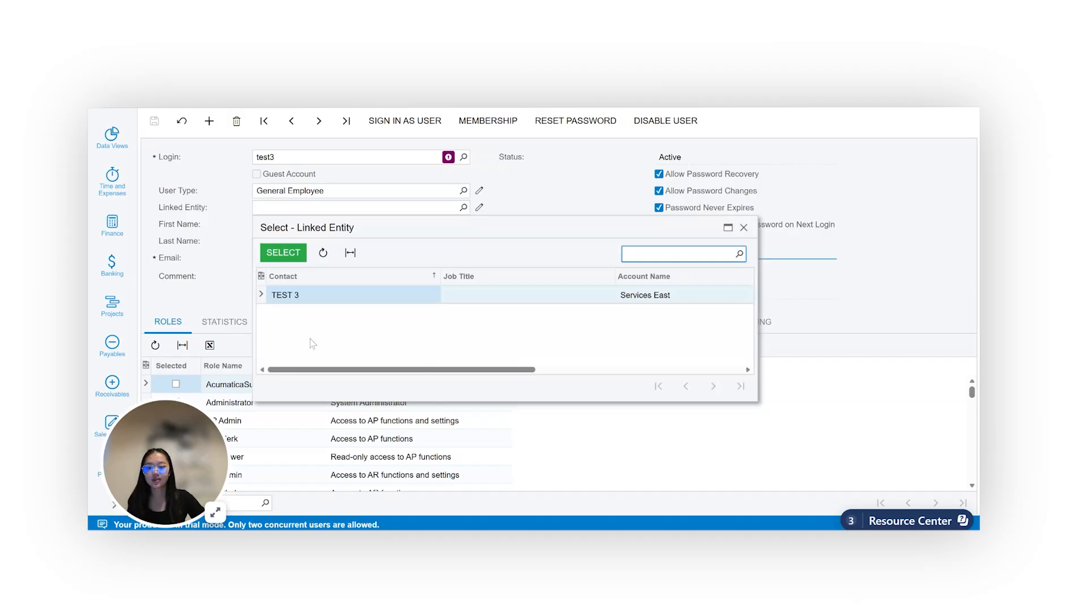
click(281, 255)
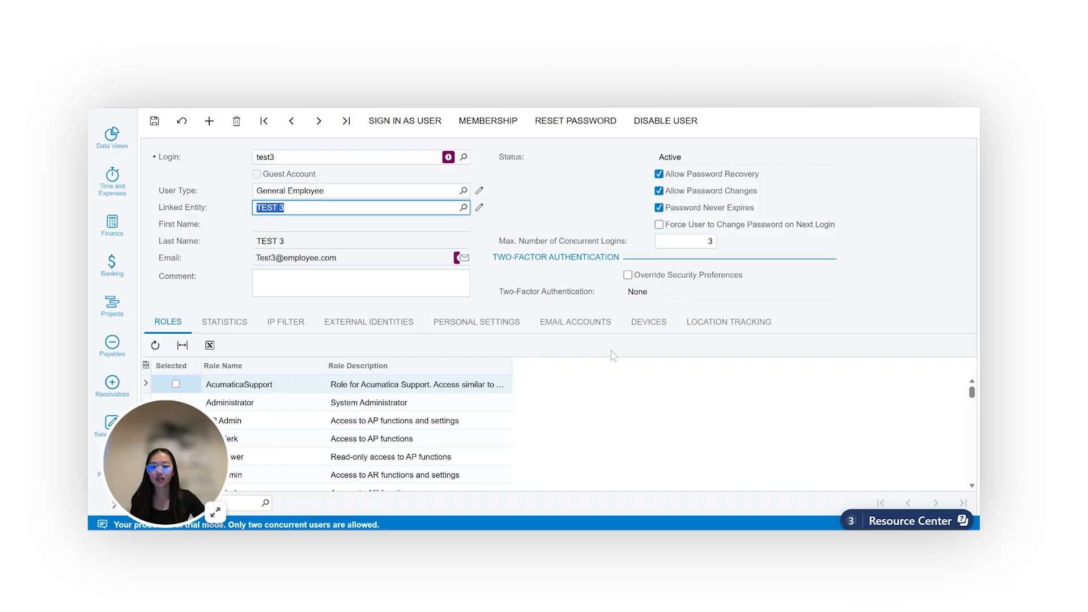
click(155, 121)
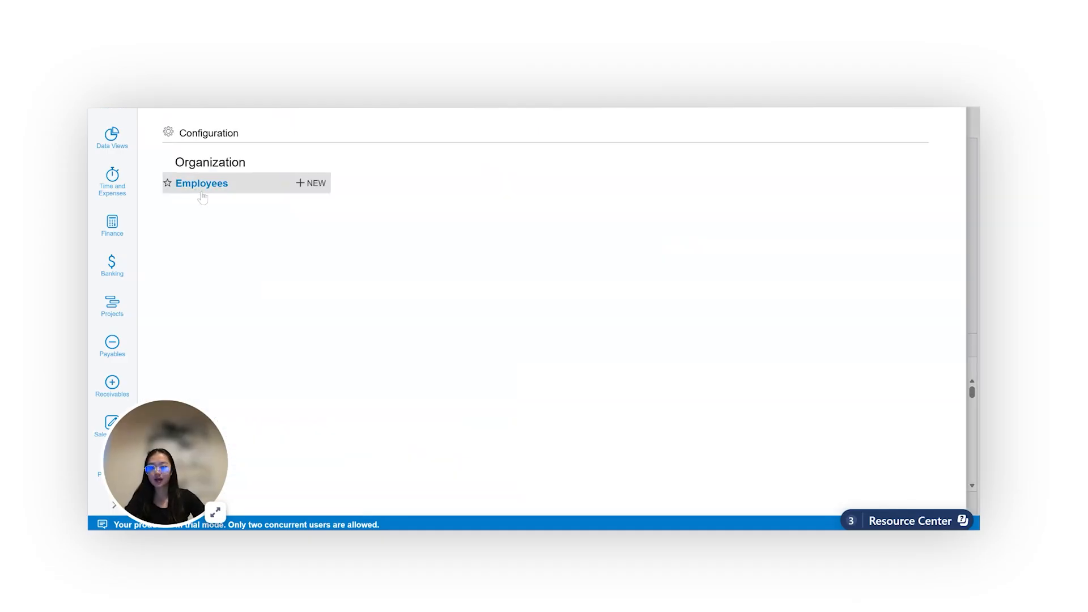
Open employee TEST3 from the employee list and view its user settings
click(202, 195)
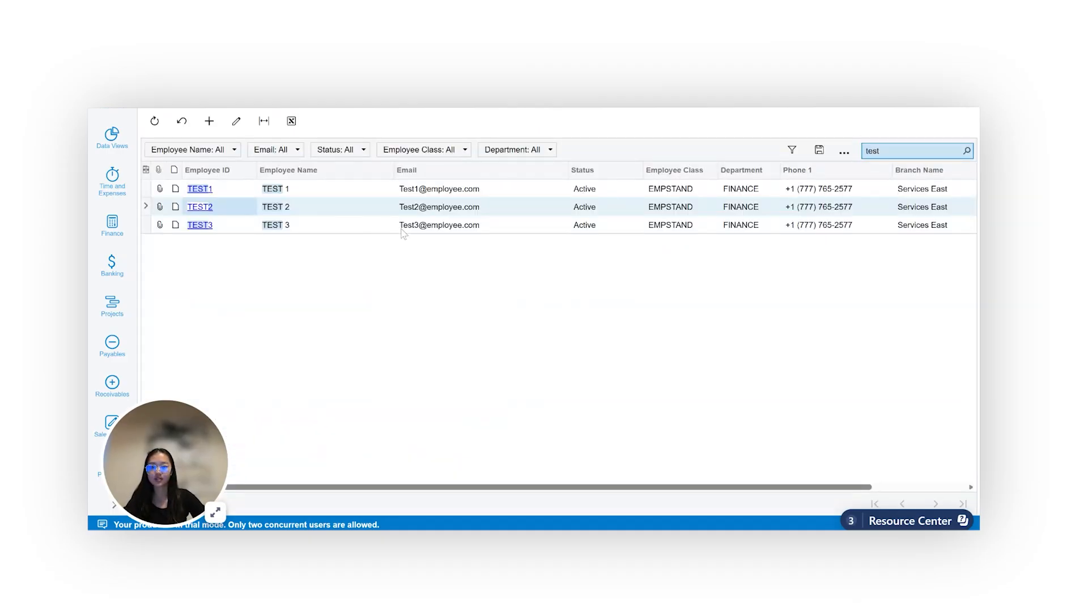
click(224, 226)
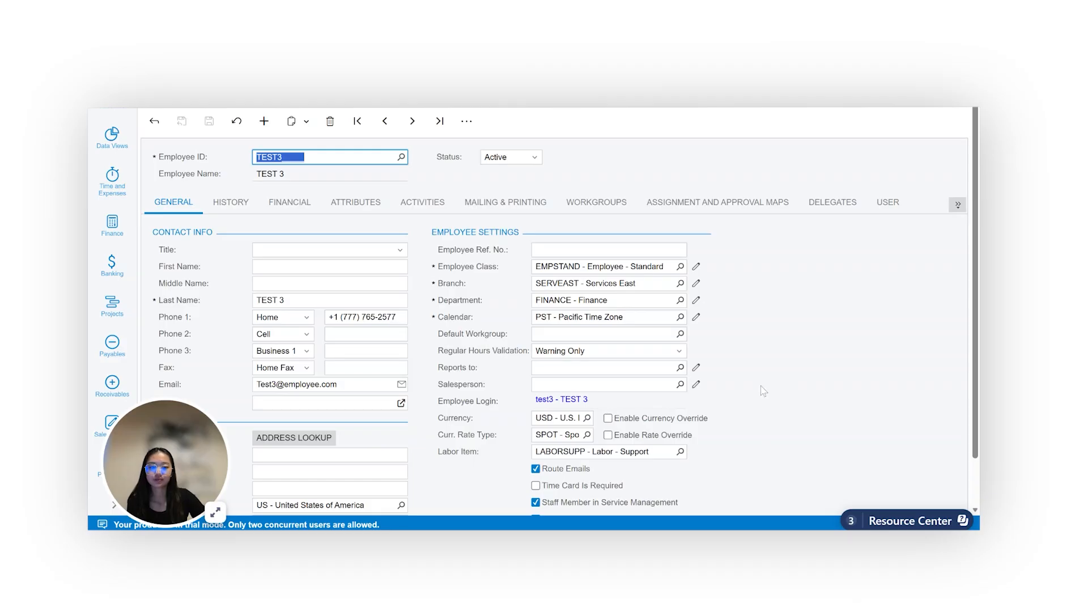
click(881, 207)
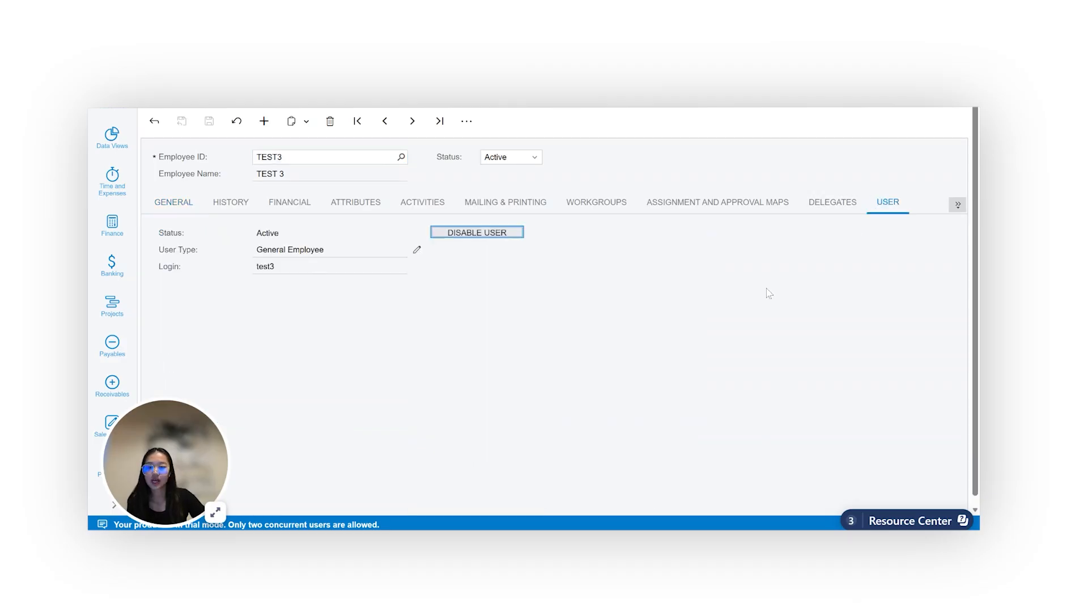